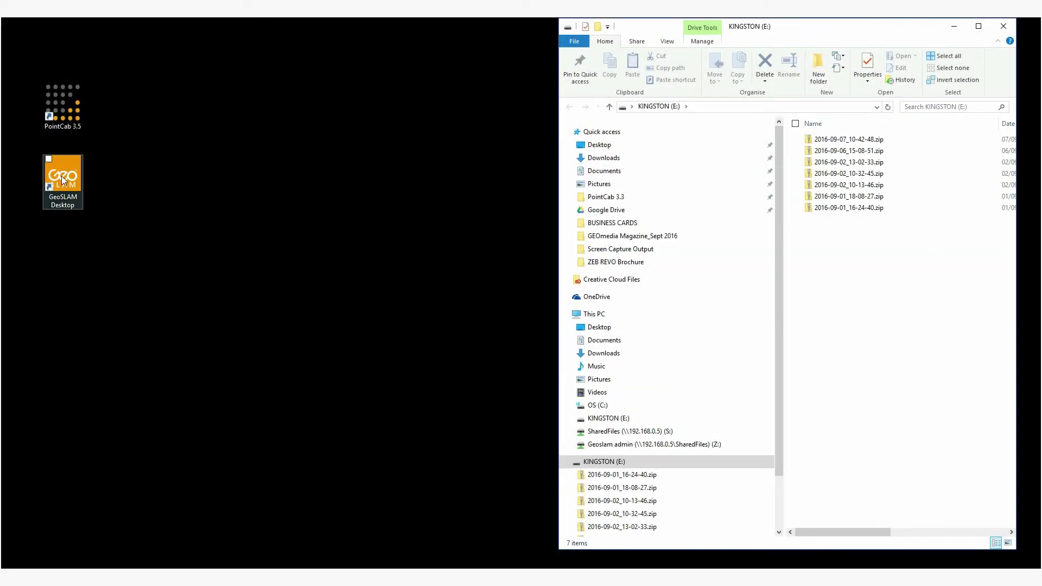
Launch GeoSLAM Desktop and queue 2016-09-07_10-42-48.zip from the KINGSTON drive for processing
{"action": "double_click", "coordinate": [63, 180]}
{"action": "left_click", "coordinate": [228, 134]}
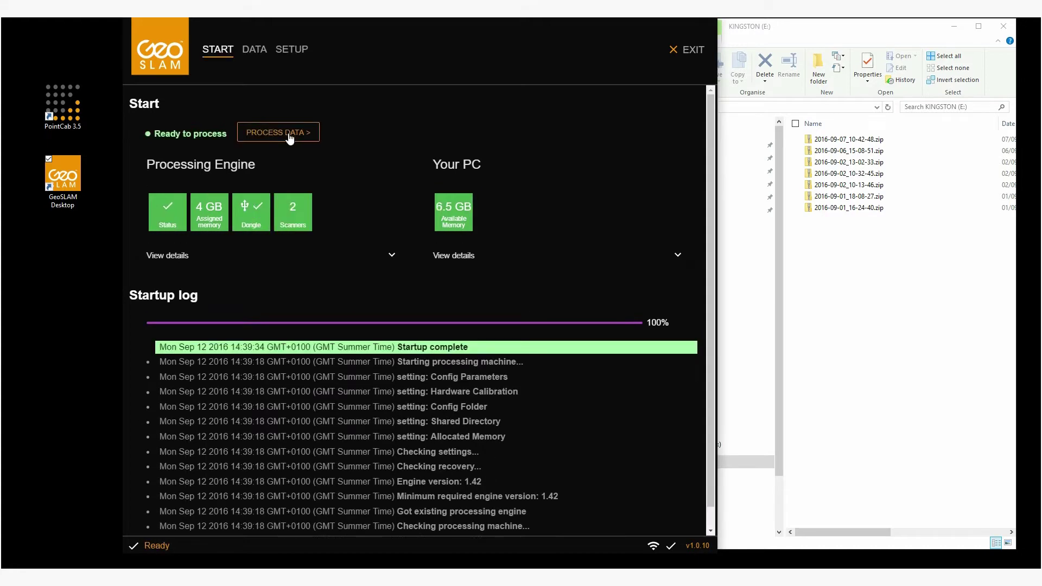
{"action": "left_click", "coordinate": [289, 137]}
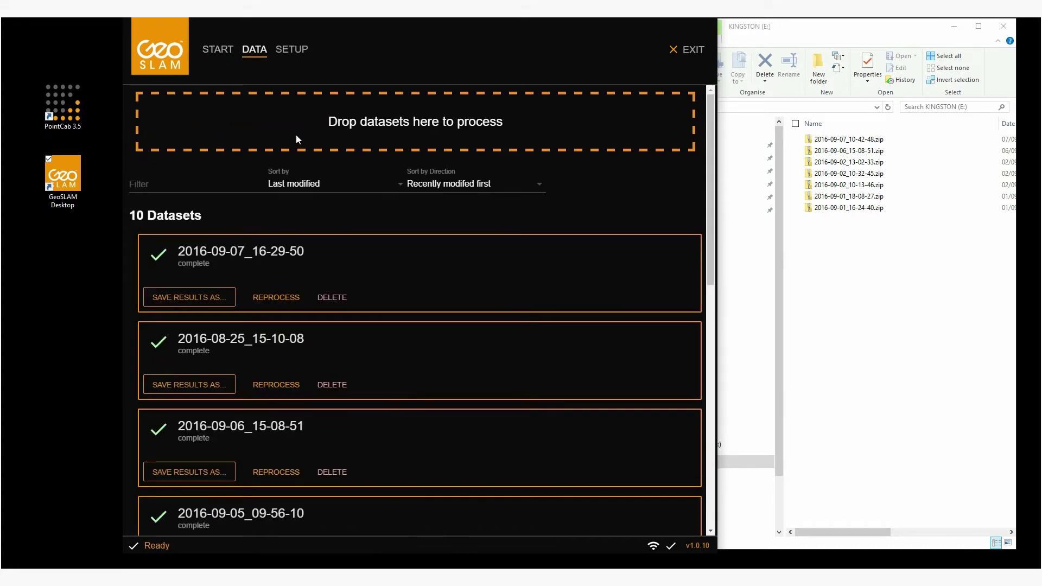
{"action": "left_click", "coordinate": [850, 140]}
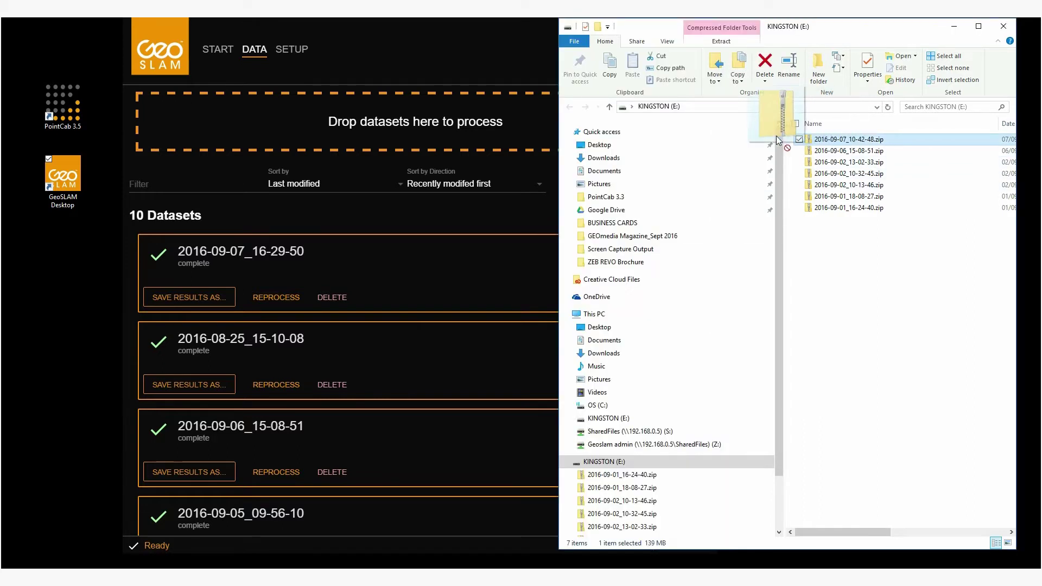
{"action": "left_click_drag", "start_coordinate": [464, 114], "coordinate": [330, 124]}
{"action": "left_click", "coordinate": [361, 51]}
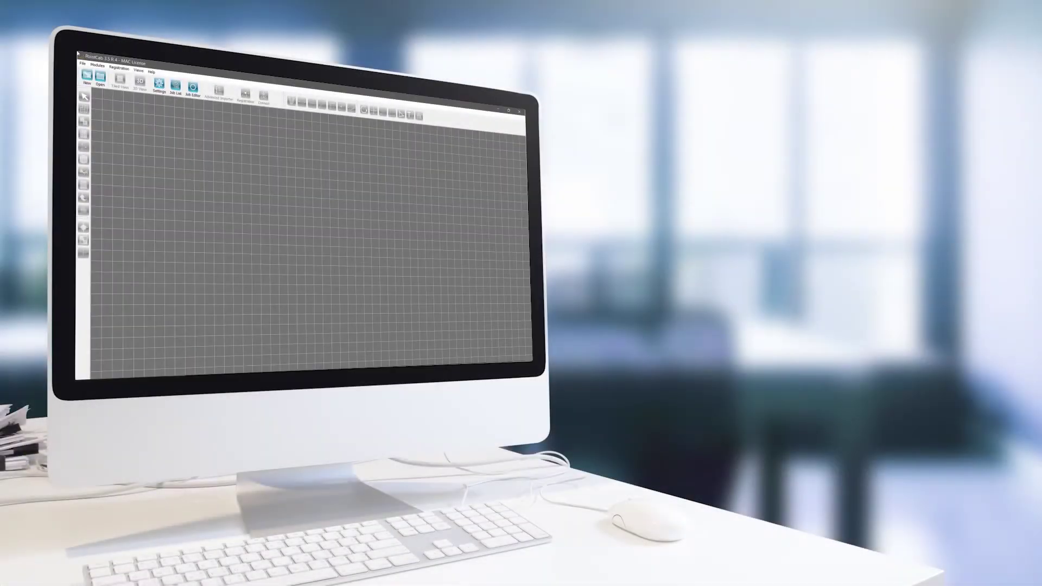
Build a Terrestrial scanning project from 2016-09-07_10-42-48.las and save it as Office
{"action": "left_click", "coordinate": [88, 77]}
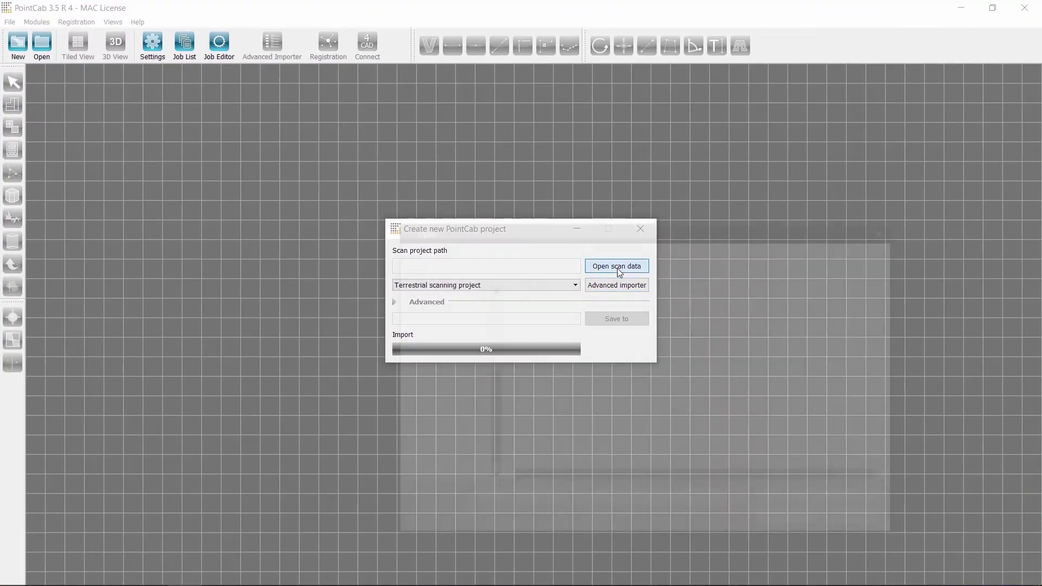
{"action": "left_click", "coordinate": [618, 267]}
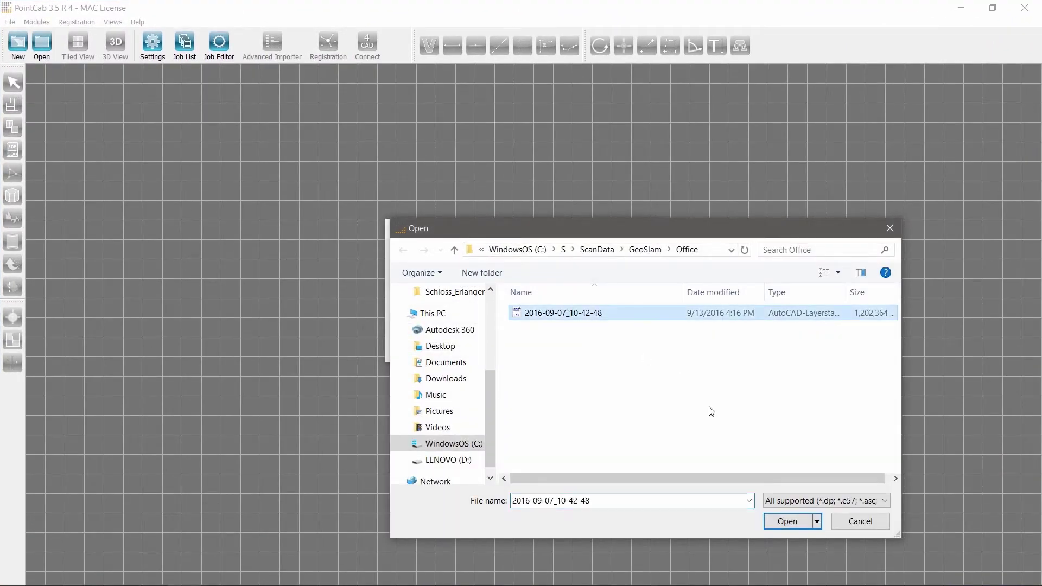
{"action": "left_click", "coordinate": [798, 523]}
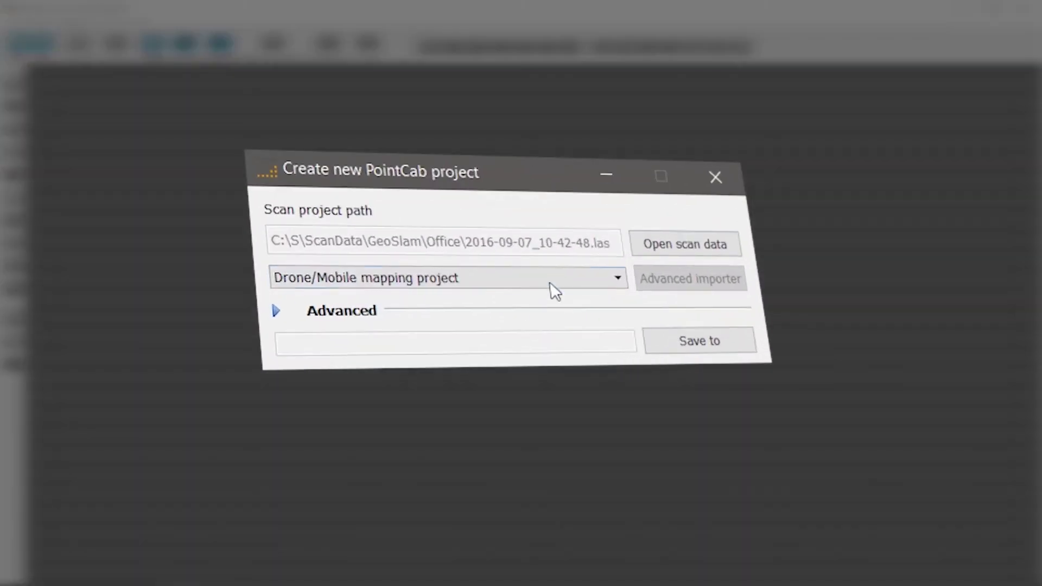
{"action": "left_click", "coordinate": [545, 284]}
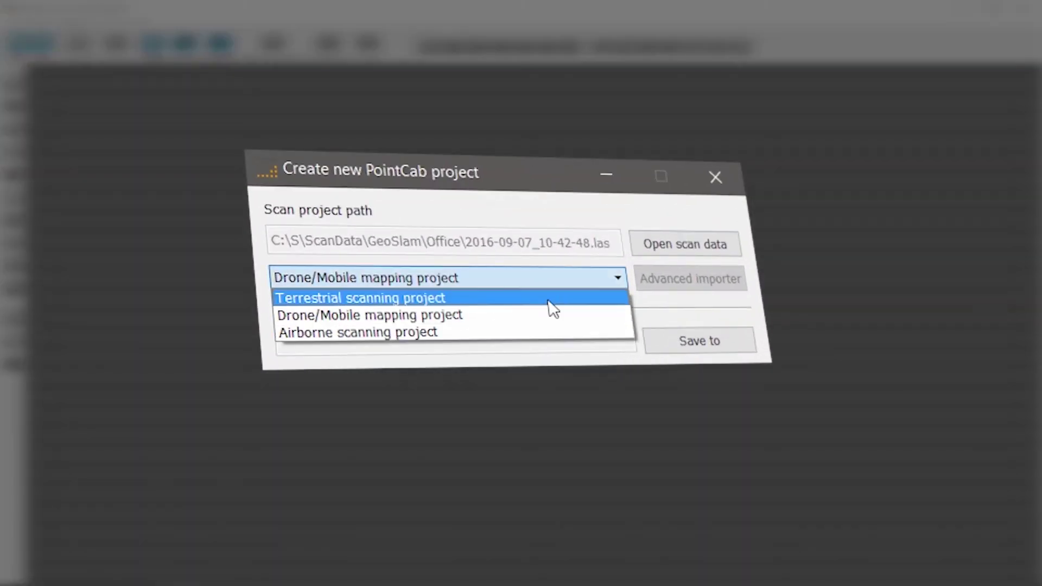
{"action": "left_click", "coordinate": [548, 299]}
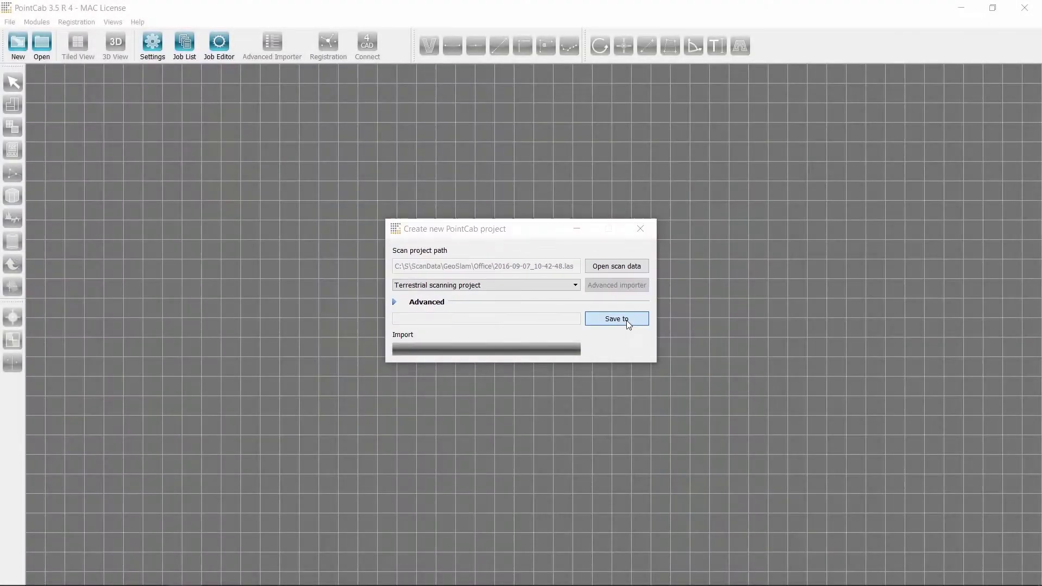
{"action": "left_click", "coordinate": [698, 342]}
{"action": "type", "text": "Office"}
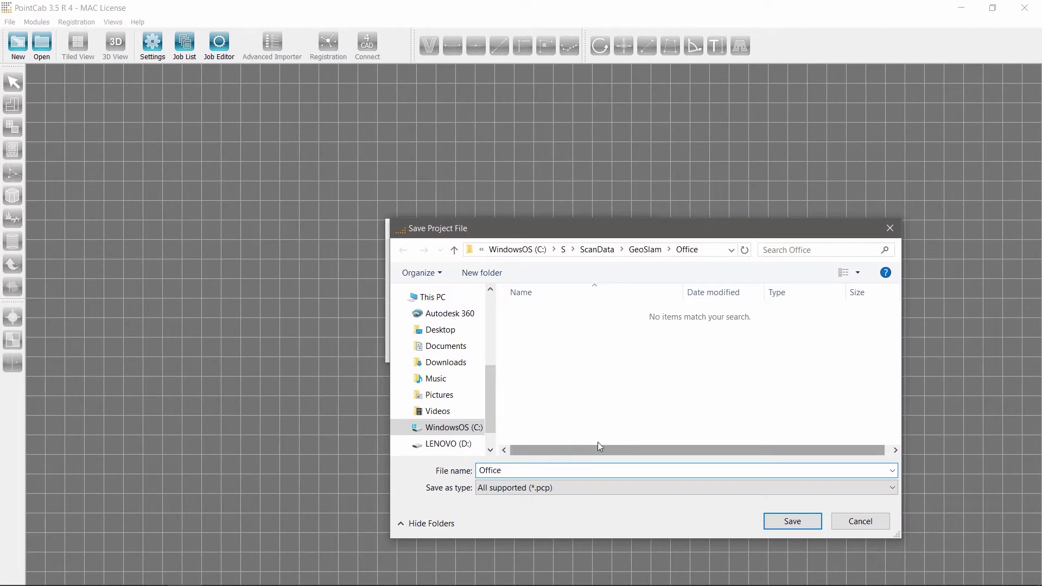
{"action": "key", "text": "Return"}
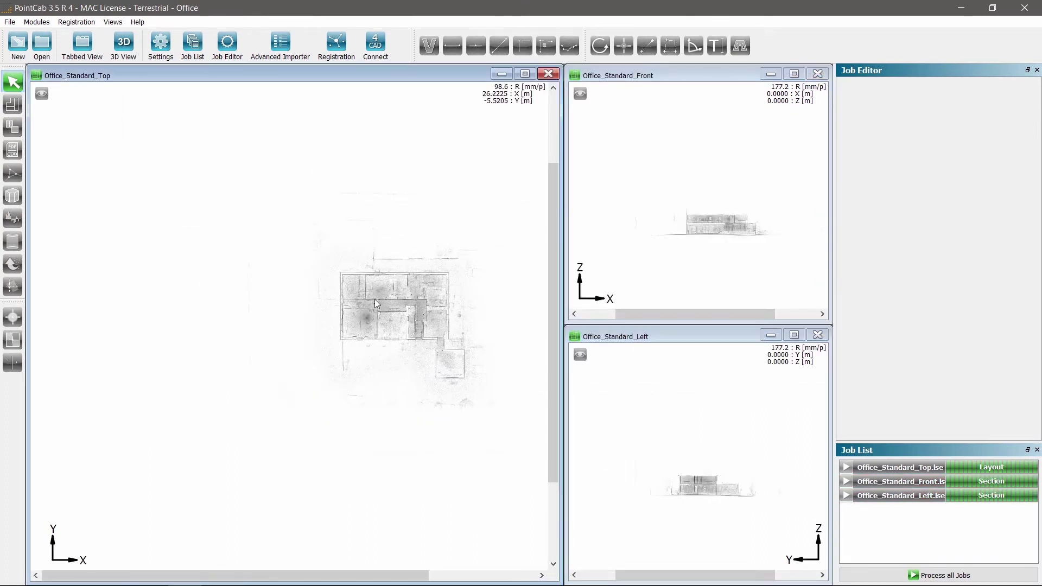
In the tabbed Front view, draw a Layout_0 slice across the full building width and process it
{"action": "left_click", "coordinate": [82, 44]}
{"action": "left_click", "coordinate": [328, 71]}
{"action": "scroll", "coordinate": [482, 406], "scroll_direction": "up", "scroll_amount": 5}
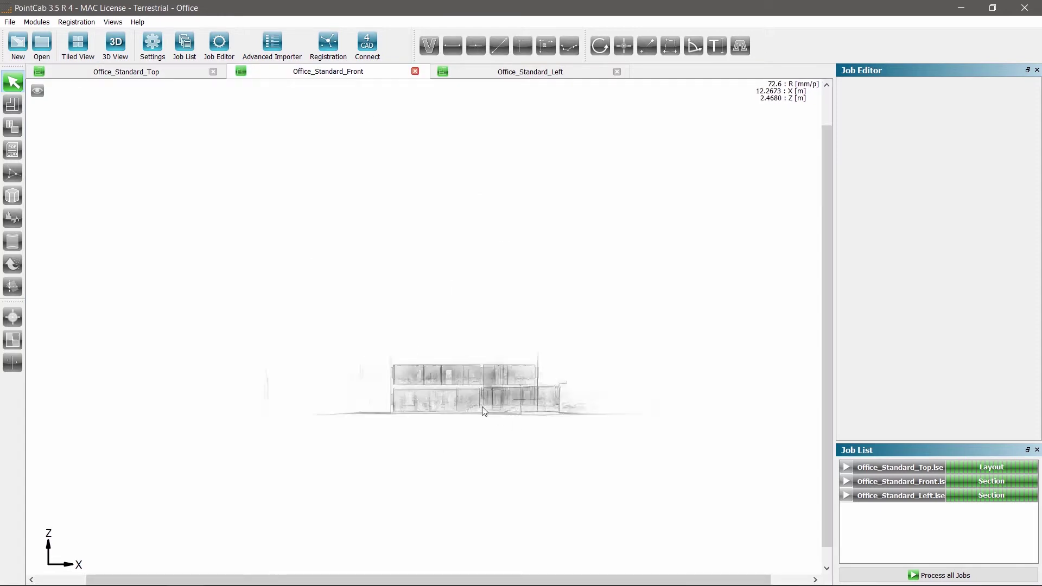
{"action": "left_click", "coordinate": [13, 103]}
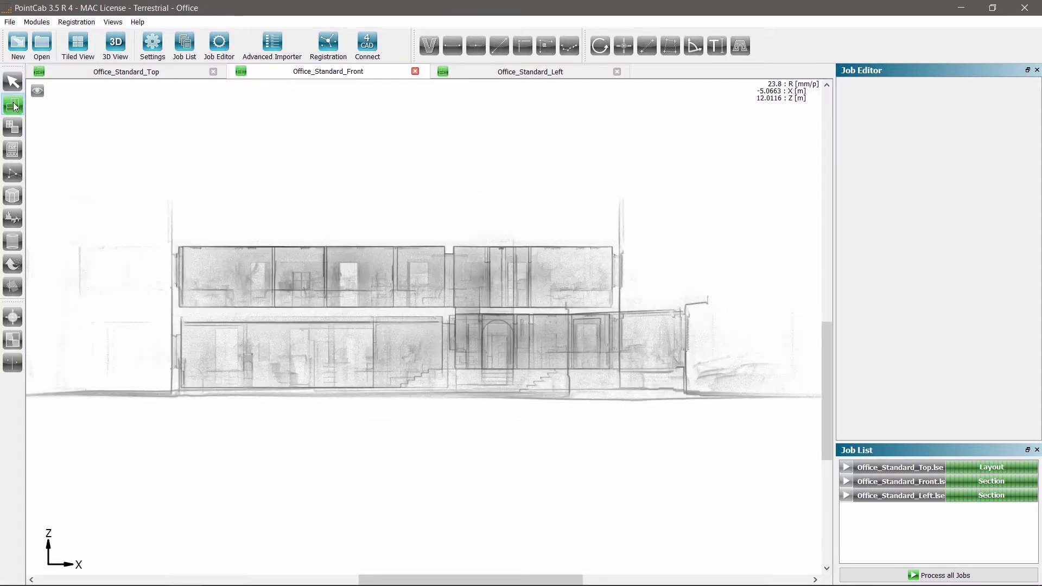
{"action": "scroll", "coordinate": [228, 257], "scroll_direction": "up", "scroll_amount": 4}
{"action": "scroll", "coordinate": [260, 257], "scroll_direction": "down", "scroll_amount": 4}
{"action": "left_click_drag", "start_coordinate": [261, 256], "coordinate": [739, 315]}
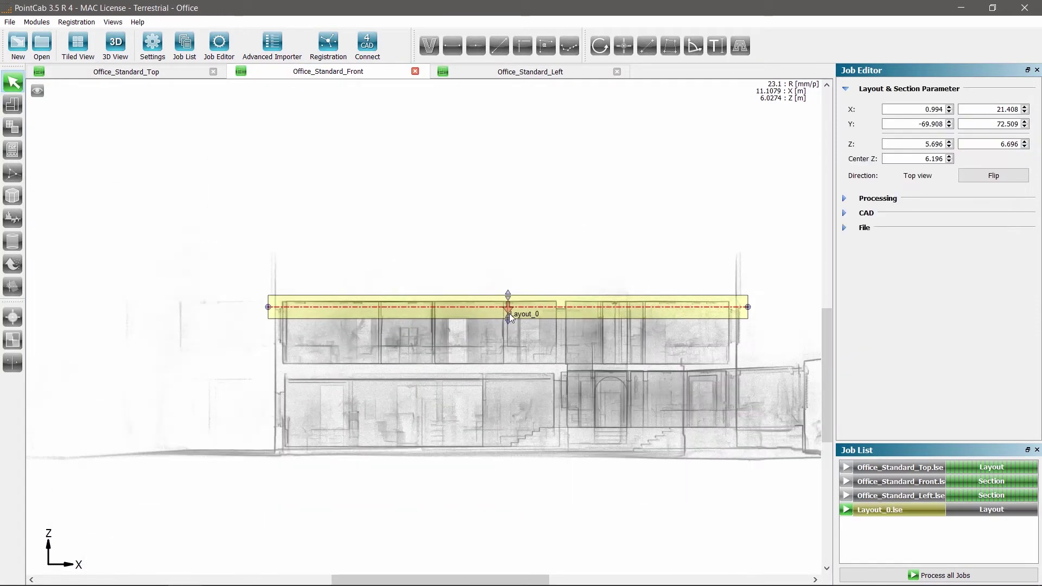
{"action": "scroll", "coordinate": [510, 312], "scroll_direction": "up", "scroll_amount": 5}
{"action": "scroll", "coordinate": [593, 386], "scroll_direction": "down", "scroll_amount": 3}
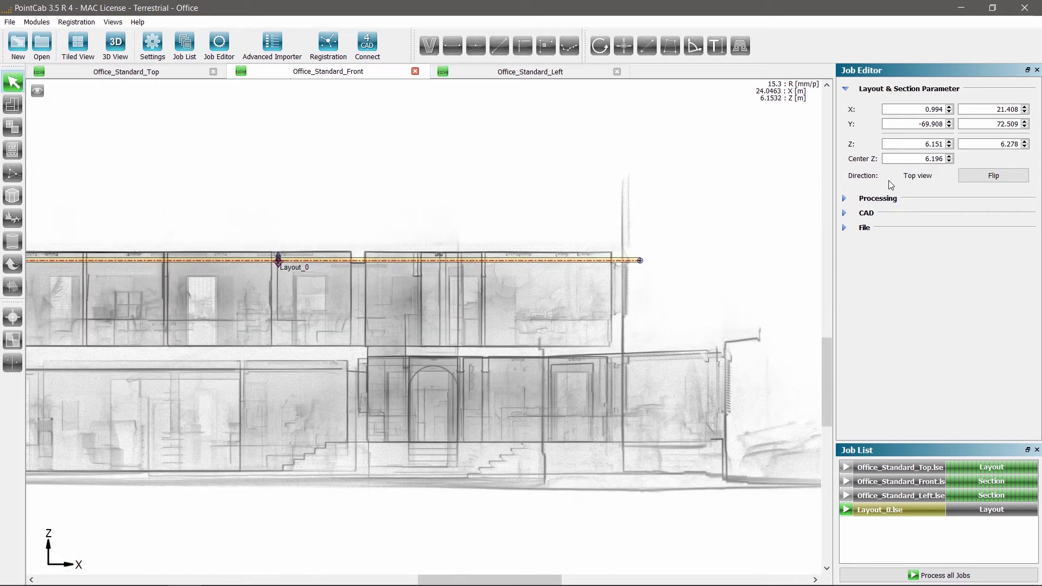
{"action": "left_click", "coordinate": [845, 196]}
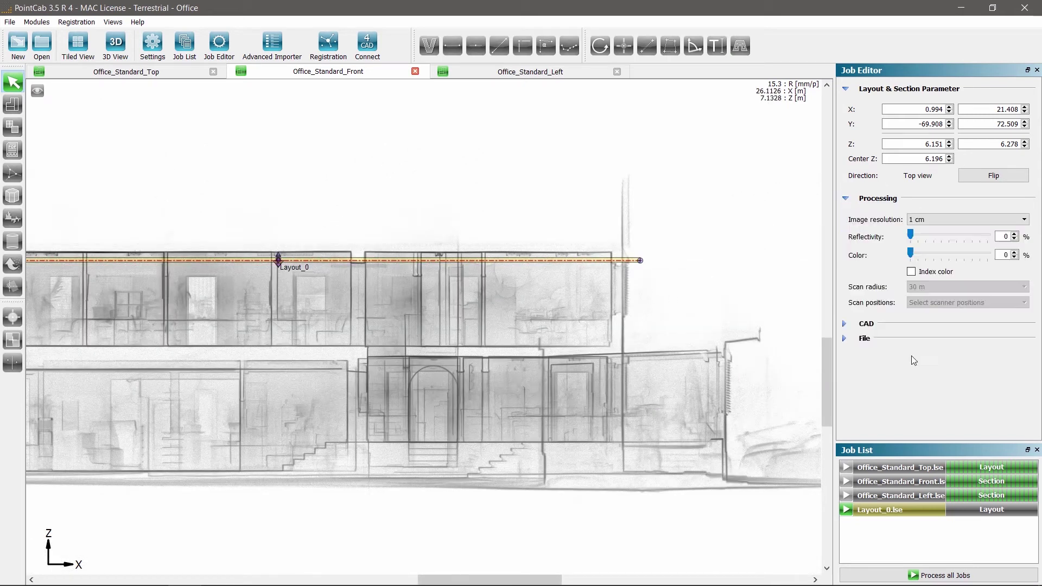
{"action": "left_click", "coordinate": [847, 510]}
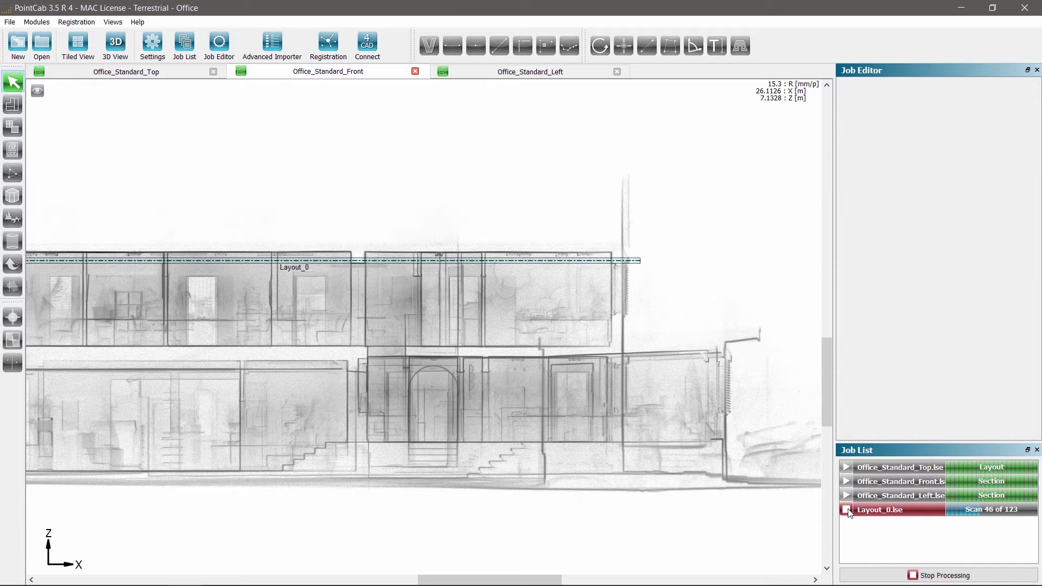
Outline each room as an area polygon, labelled with sizes such as 44.178 and 26.296 m²
{"action": "scroll", "coordinate": [266, 434], "scroll_direction": "up", "scroll_amount": 4}
{"action": "scroll", "coordinate": [489, 375], "scroll_direction": "down", "scroll_amount": 5}
{"action": "scroll", "coordinate": [557, 330], "scroll_direction": "up", "scroll_amount": 5}
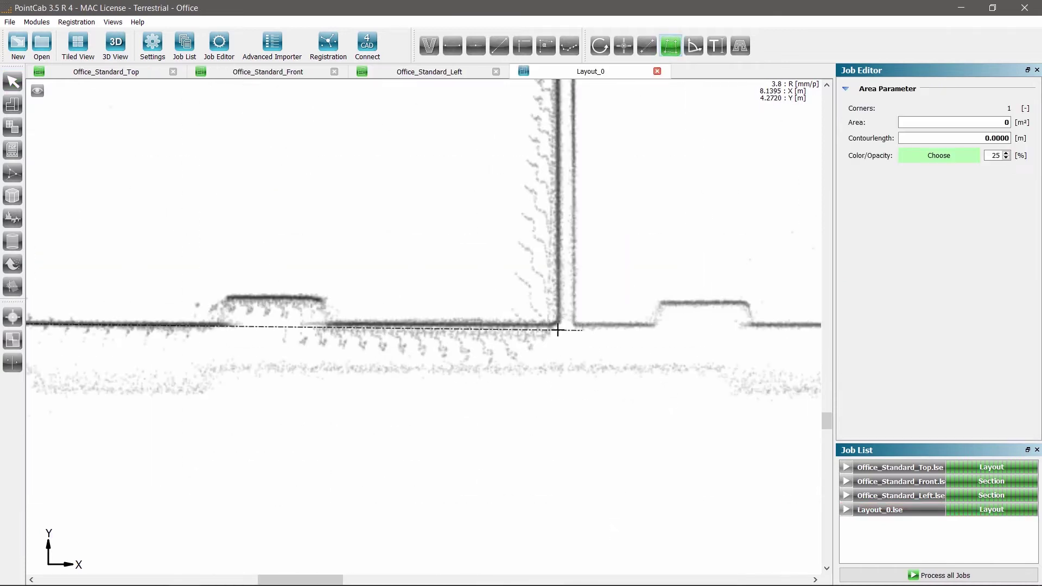
{"action": "left_click", "coordinate": [559, 324]}
{"action": "scroll", "coordinate": [559, 324], "scroll_direction": "down", "scroll_amount": 4}
{"action": "scroll", "coordinate": [419, 154], "scroll_direction": "up", "scroll_amount": 3}
{"action": "left_click", "coordinate": [437, 191]}
{"action": "scroll", "coordinate": [437, 190], "scroll_direction": "down", "scroll_amount": 3}
{"action": "scroll", "coordinate": [293, 335], "scroll_direction": "up", "scroll_amount": 3}
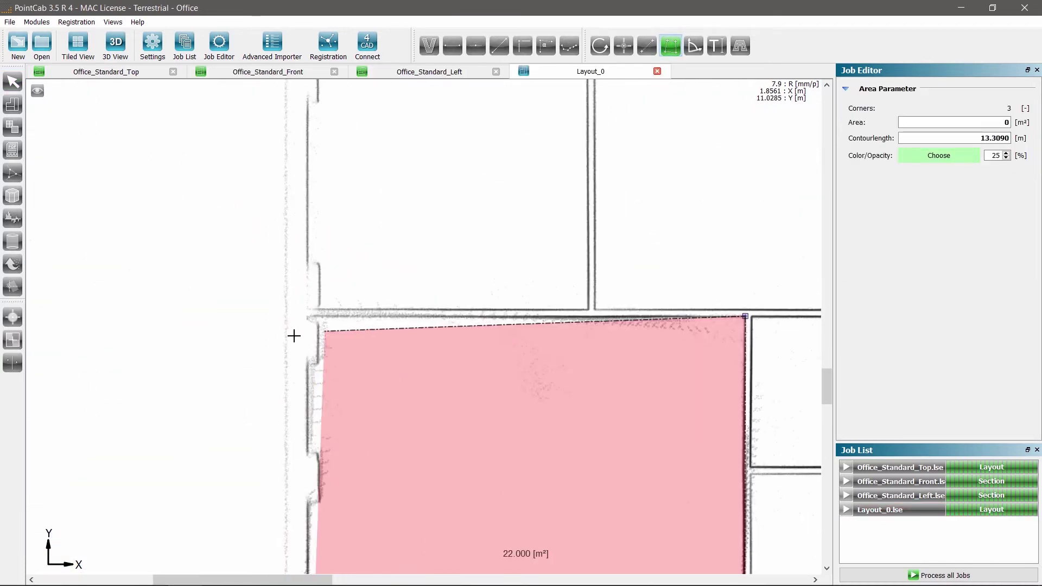
{"action": "scroll", "coordinate": [333, 300], "scroll_direction": "up", "scroll_amount": 2}
{"action": "left_click", "coordinate": [333, 298]}
{"action": "scroll", "coordinate": [333, 298], "scroll_direction": "down", "scroll_amount": 4}
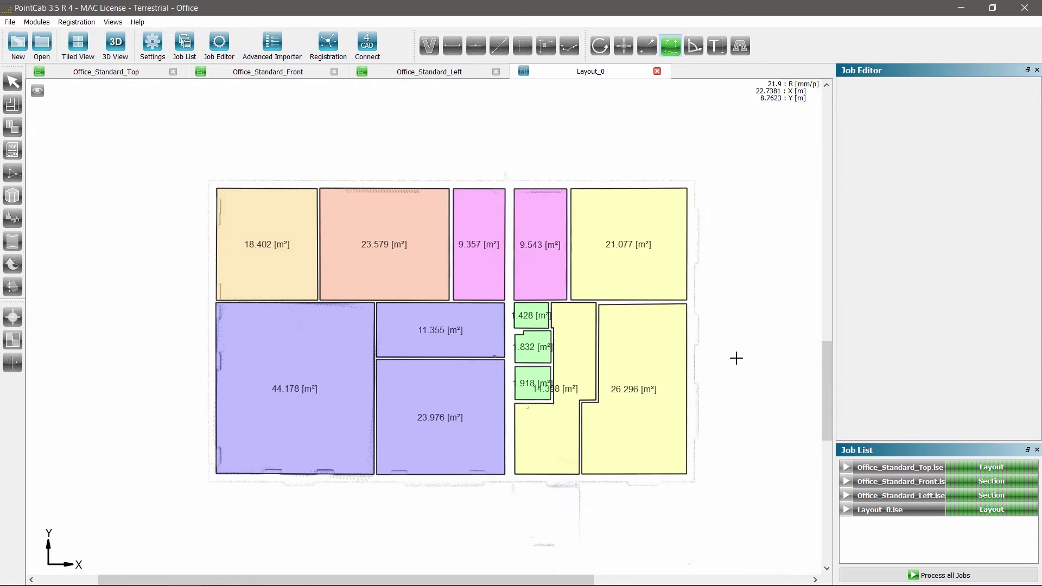
{"action": "scroll", "coordinate": [625, 369], "scroll_direction": "up", "scroll_amount": 1}
{"action": "key", "text": "Escape"}
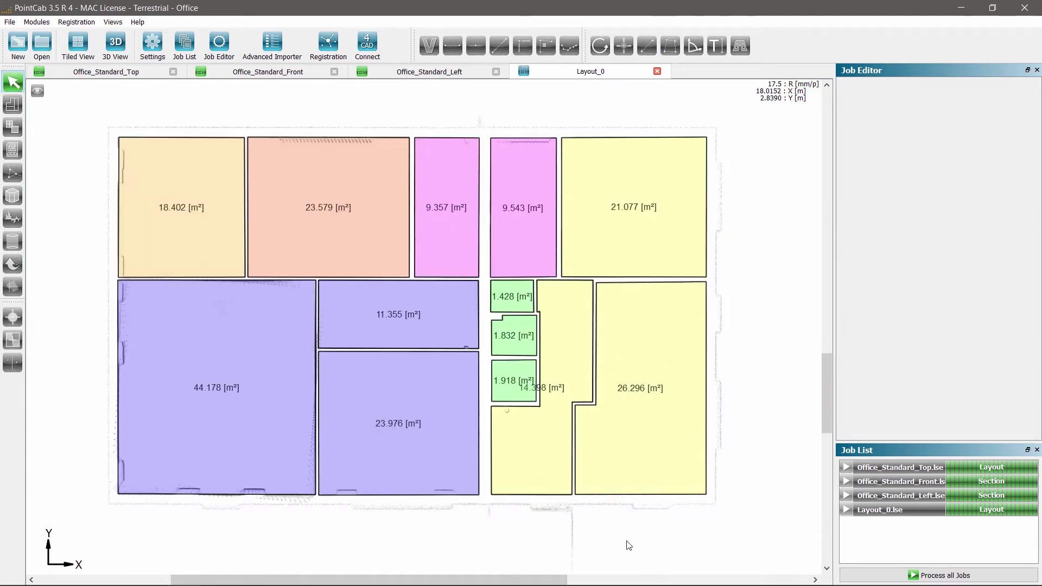
Vectorize the wall lines of the whole Layout_0 floor plan
{"action": "key", "text": "v"}
{"action": "left_click_drag", "start_coordinate": [88, 115], "coordinate": [750, 527]}
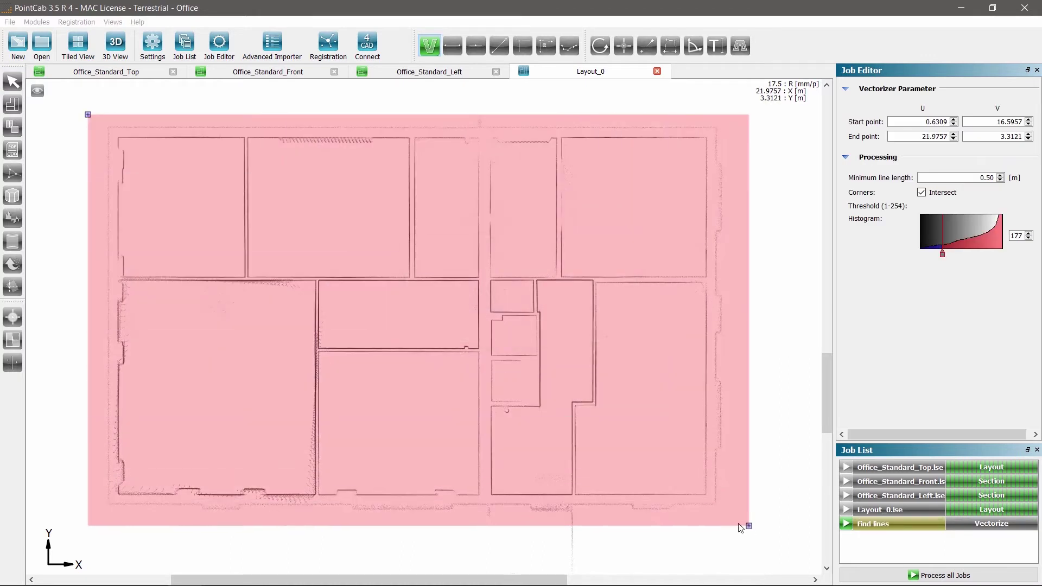
{"action": "scroll", "coordinate": [749, 232], "scroll_direction": "up", "scroll_amount": 3}
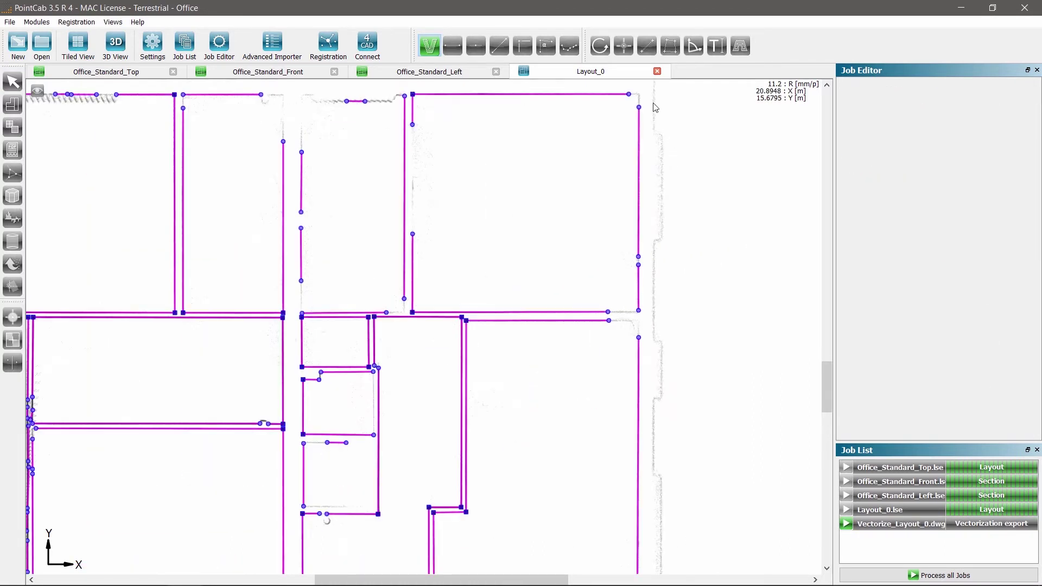
{"action": "scroll", "coordinate": [655, 107], "scroll_direction": "up", "scroll_amount": 2}
Join the top-right and bottom-right wall lines into square corners, then run the Vectorize_Layout_0.dwg export job
{"action": "key", "text": "i"}
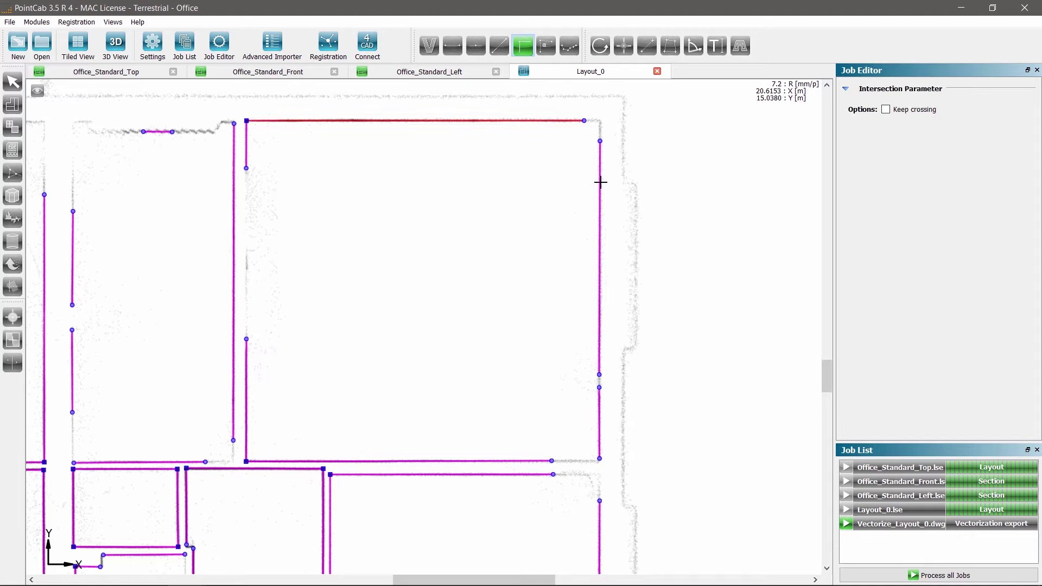
{"action": "left_click", "coordinate": [600, 182]}
{"action": "key", "text": "i"}
{"action": "left_click", "coordinate": [510, 461]}
{"action": "left_click", "coordinate": [500, 50]}
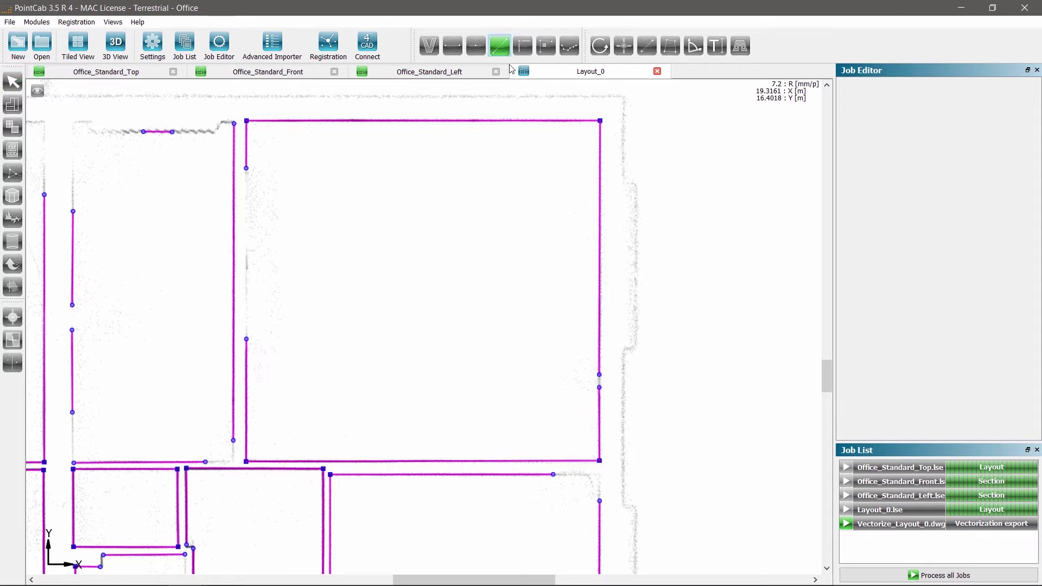
{"action": "key", "text": "h"}
{"action": "scroll", "coordinate": [362, 112], "scroll_direction": "up", "scroll_amount": 1}
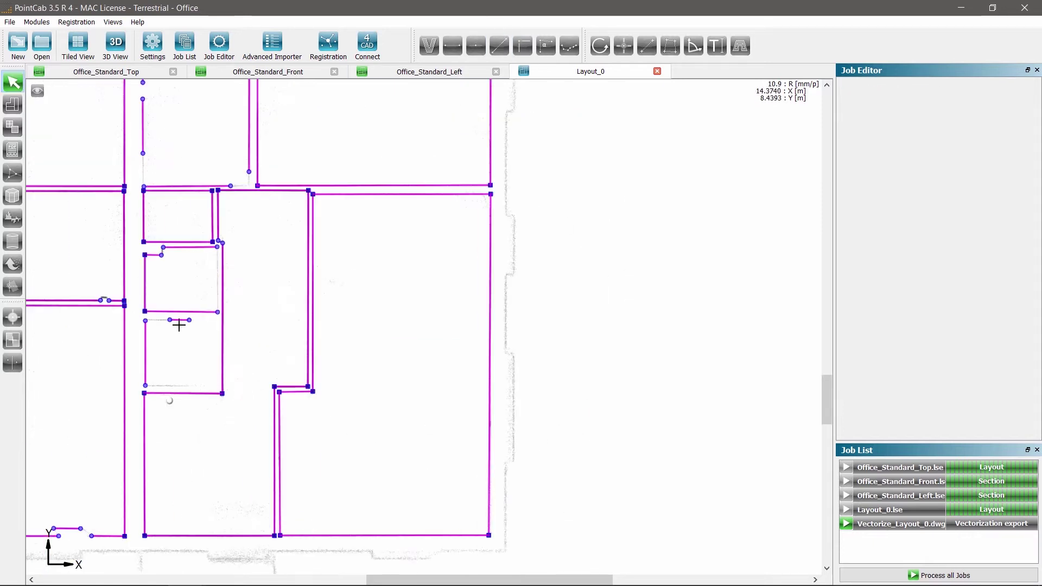
{"action": "middle_click_drag", "start_coordinate": [163, 321], "coordinate": [303, 384]}
{"action": "key", "text": "i"}
{"action": "scroll", "coordinate": [321, 195], "scroll_direction": "up", "scroll_amount": 2}
{"action": "scroll", "coordinate": [356, 149], "scroll_direction": "down", "scroll_amount": 4}
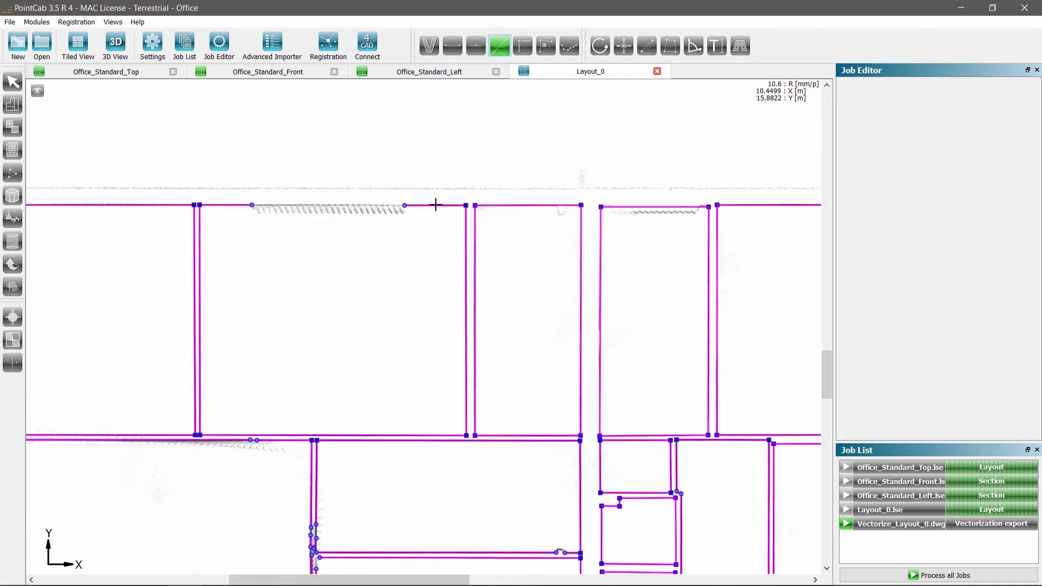
{"action": "scroll", "coordinate": [370, 211], "scroll_direction": "up", "scroll_amount": 3}
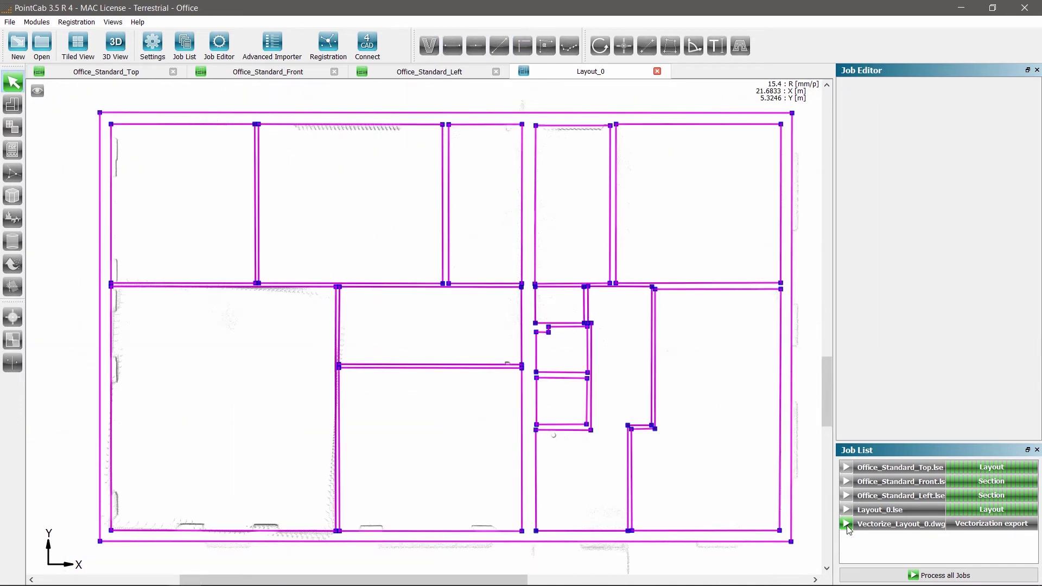
{"action": "left_click", "coordinate": [847, 525]}
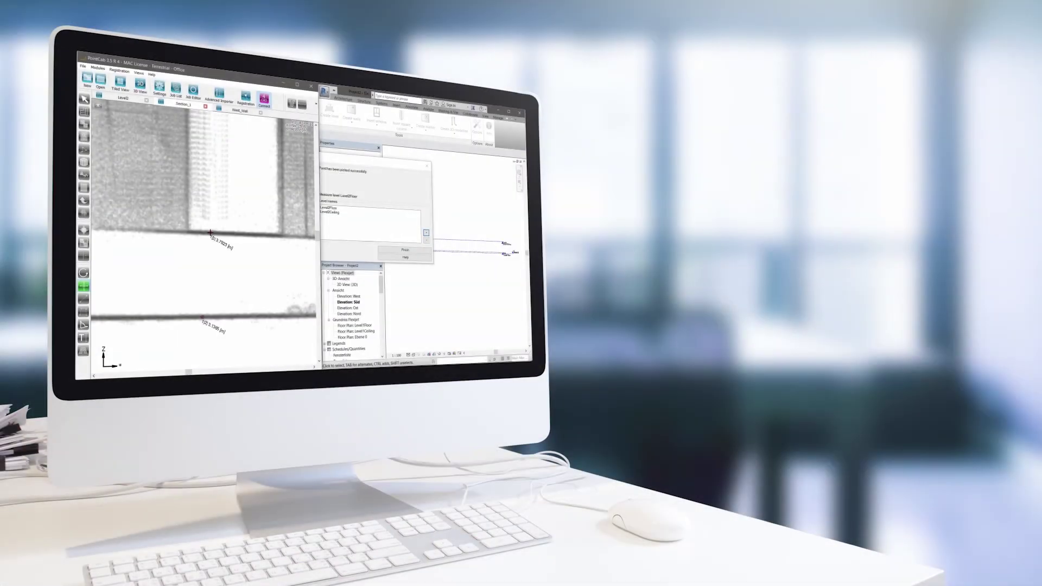
Create Level2Ceiling from the picked ceiling point and a 3782.1 mm GK 10.0 wall, viewed in 3D
{"action": "scroll", "coordinate": [217, 161], "scroll_direction": "up", "scroll_amount": 5}
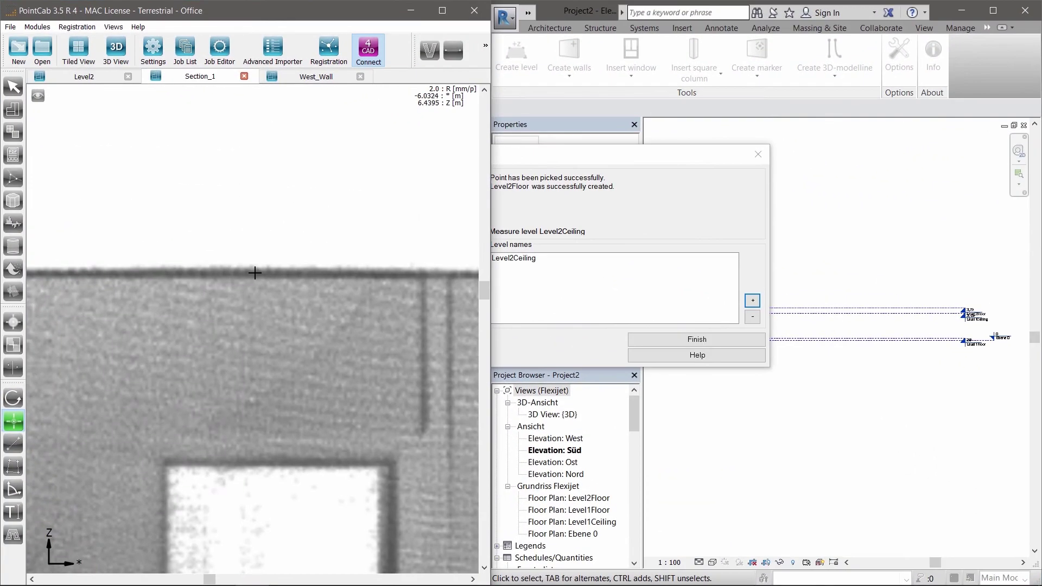
{"action": "left_click", "coordinate": [255, 273]}
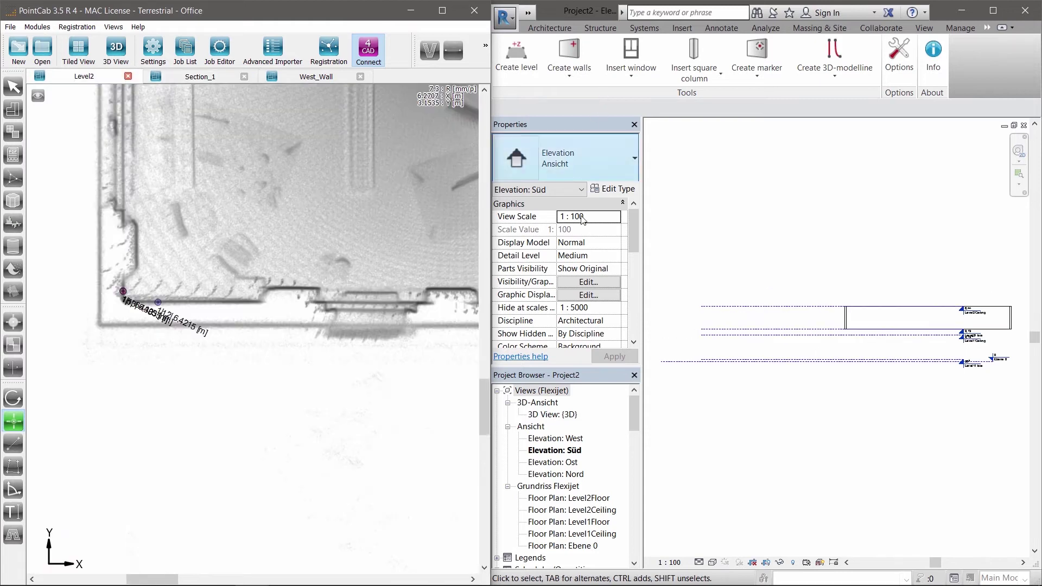
{"action": "double_click", "coordinate": [561, 415]}
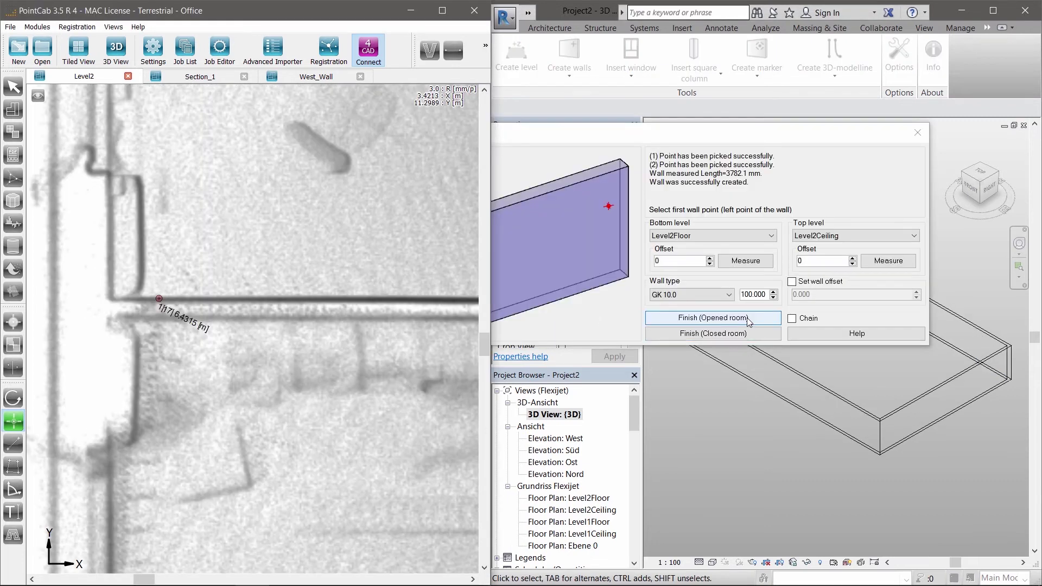
{"action": "left_click", "coordinate": [748, 319]}
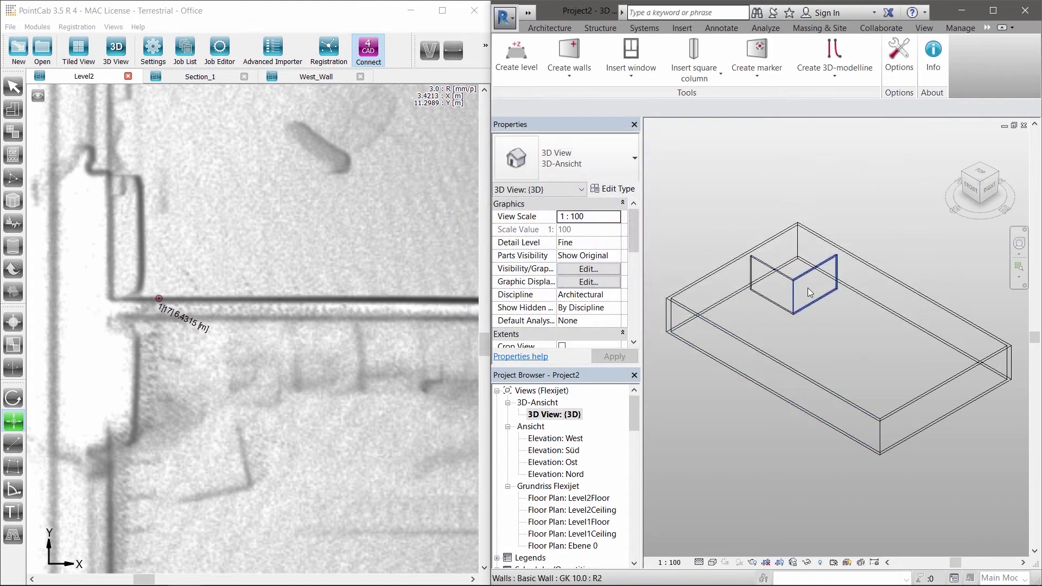
{"action": "left_click", "coordinate": [577, 78]}
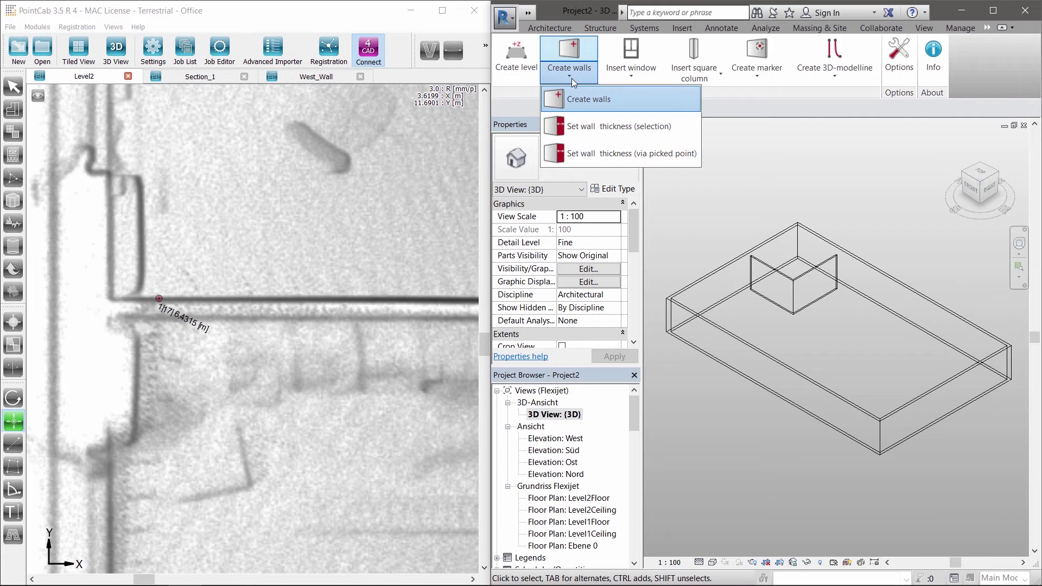
Set the selected wall's thickness to 314.5 mm by picking its opposite face in PointCab
{"action": "left_click", "coordinate": [638, 127]}
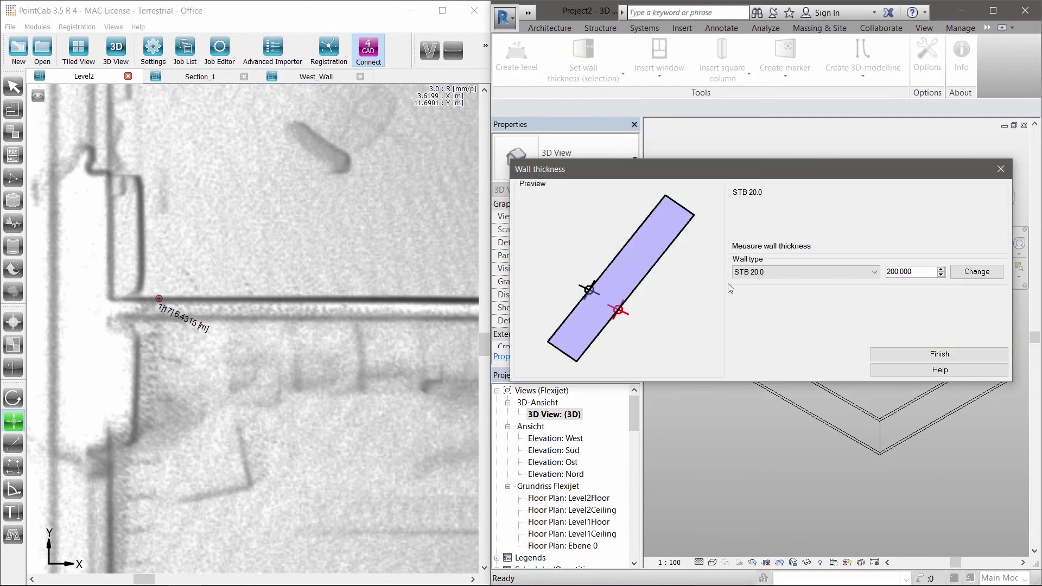
{"action": "scroll", "coordinate": [224, 412], "scroll_direction": "down", "scroll_amount": 1}
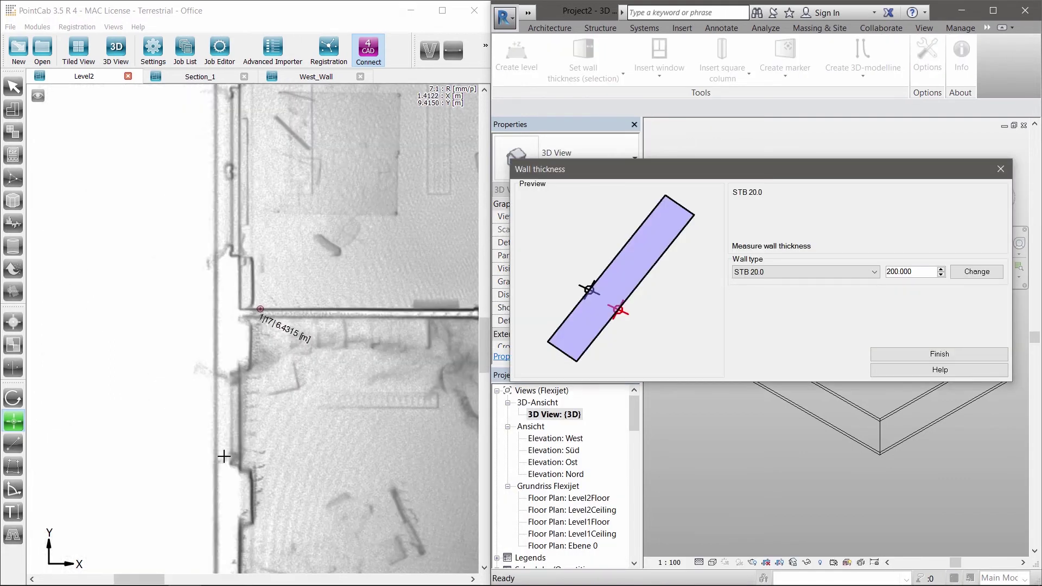
{"action": "scroll", "coordinate": [219, 390], "scroll_direction": "down", "scroll_amount": 1}
{"action": "scroll", "coordinate": [219, 389], "scroll_direction": "up", "scroll_amount": 1}
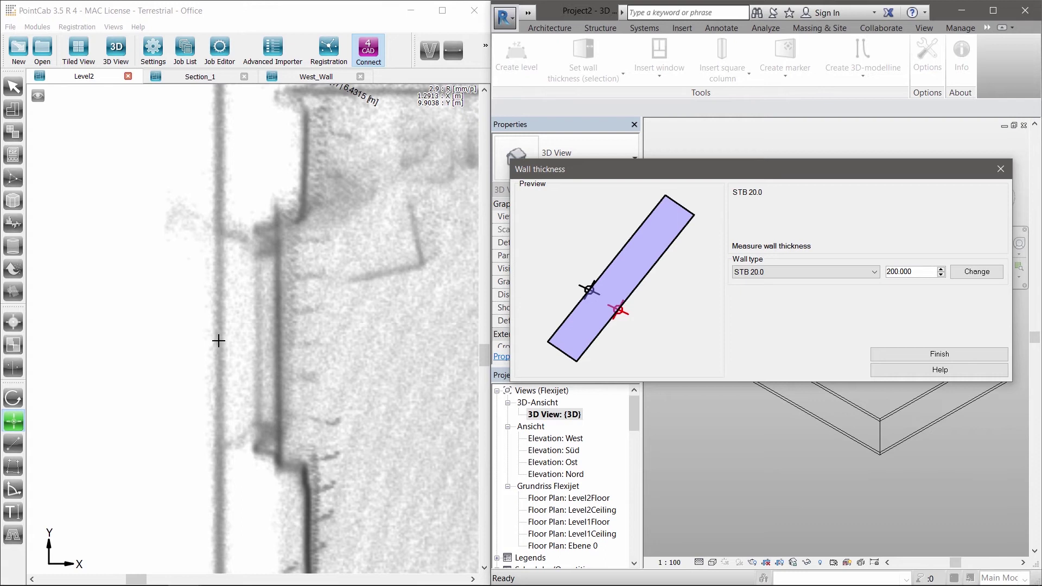
{"action": "left_click", "coordinate": [219, 340]}
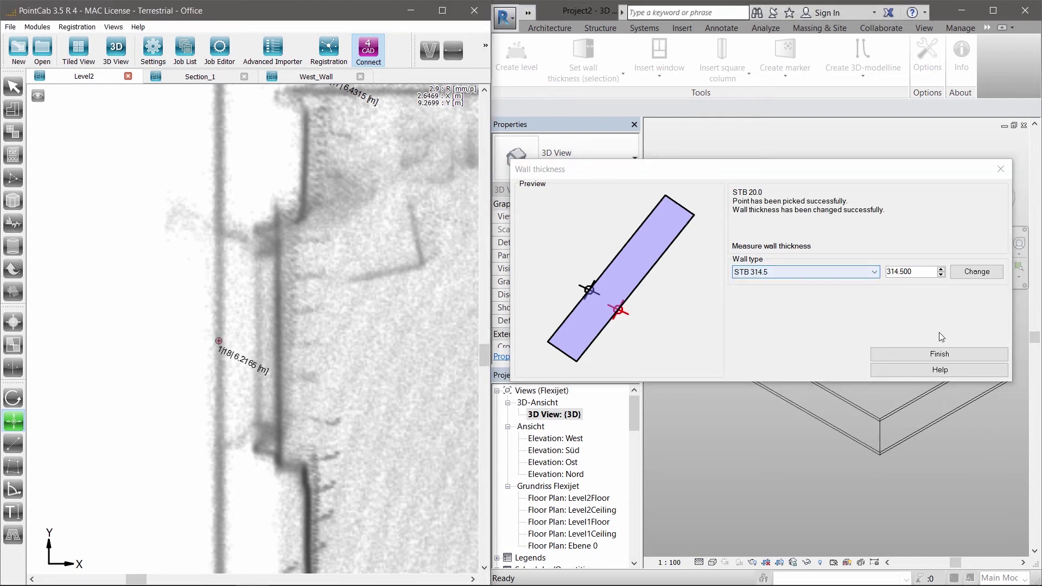
{"action": "left_click", "coordinate": [941, 354]}
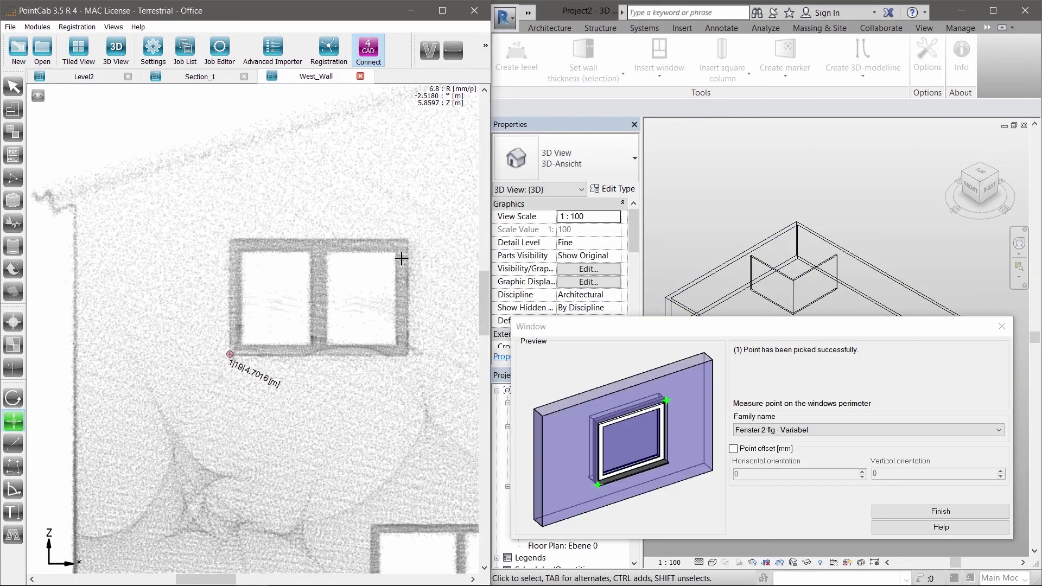
Insert a 2218 × 1452.3 mm window into West_Wall from picked perimeter points
{"action": "scroll", "coordinate": [384, 255], "scroll_direction": "up", "scroll_amount": 5}
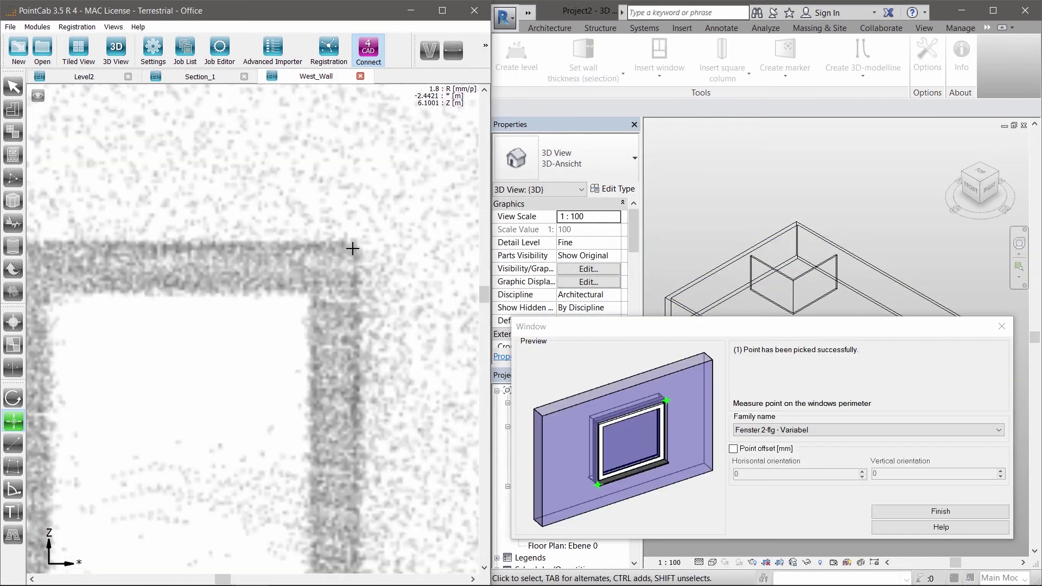
{"action": "left_click", "coordinate": [273, 241]}
{"action": "scroll", "coordinate": [373, 438], "scroll_direction": "down", "scroll_amount": 3}
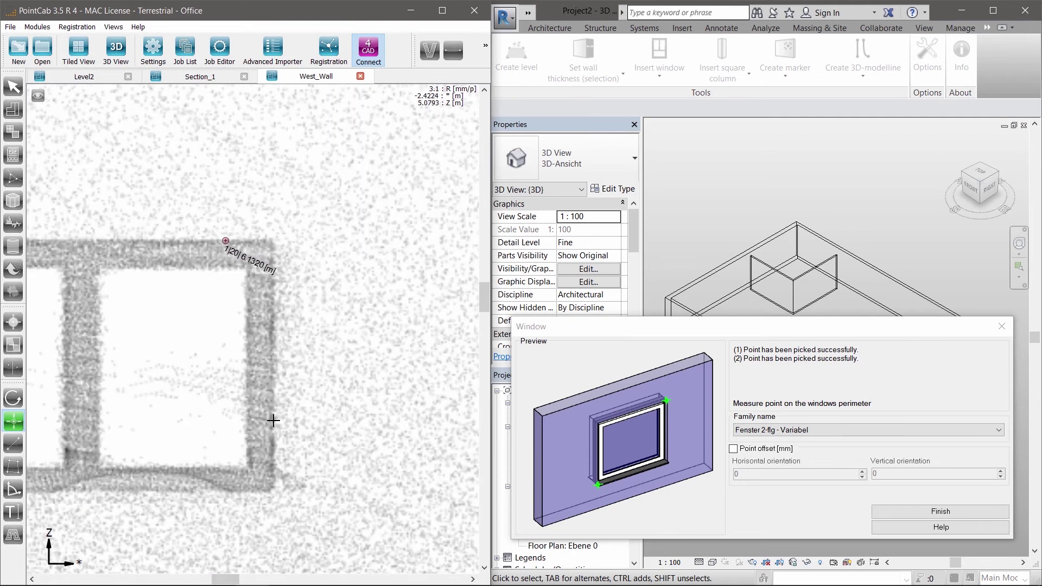
{"action": "left_click", "coordinate": [273, 421]}
{"action": "left_click", "coordinate": [232, 491]}
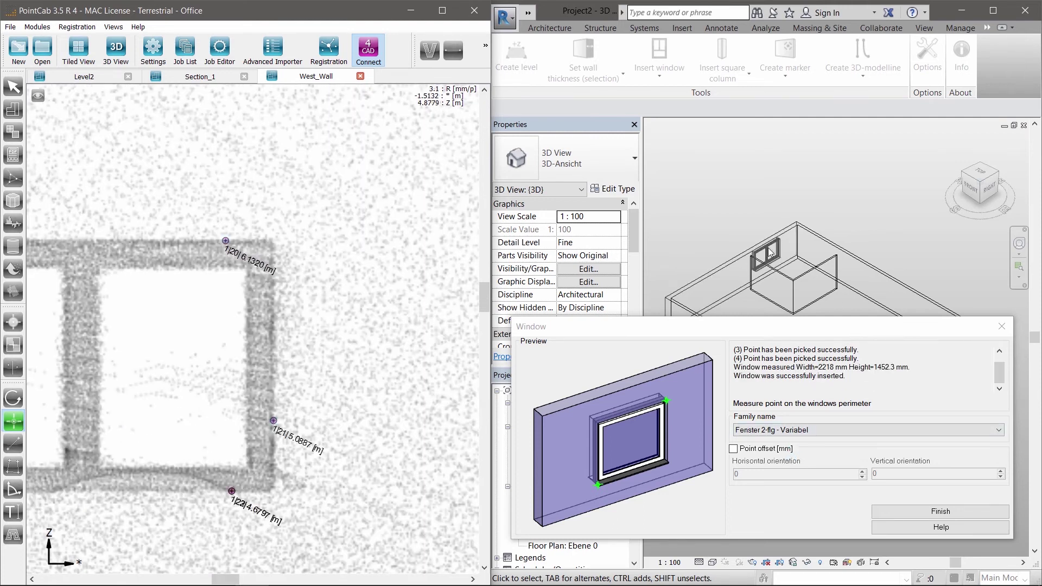
{"action": "scroll", "coordinate": [337, 298], "scroll_direction": "down", "scroll_amount": 5}
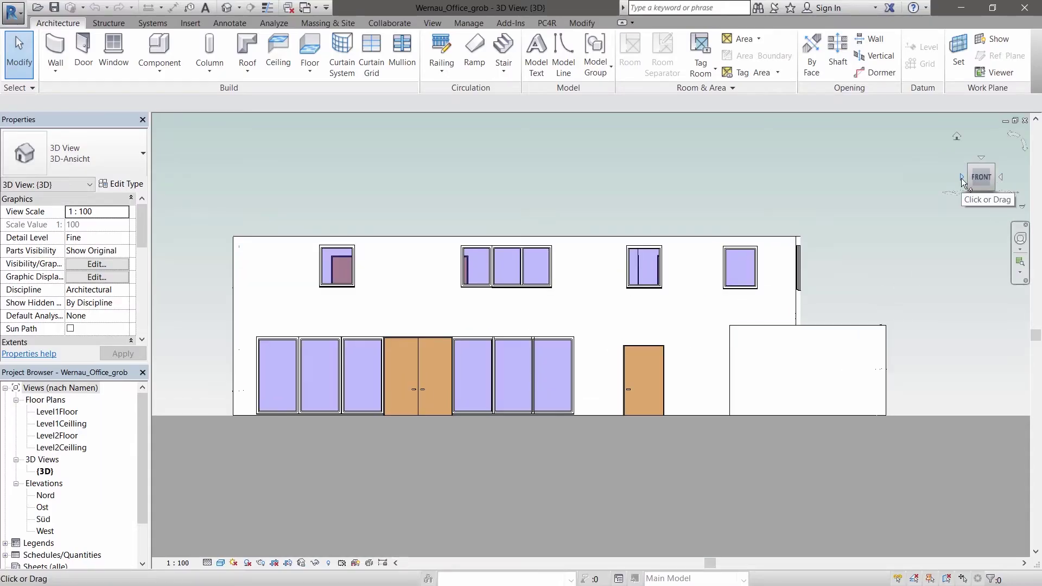
Turn the Wernau_Office_grob model to its left, back, right and top-corner views, then orbit it
{"action": "left_click", "coordinate": [962, 179]}
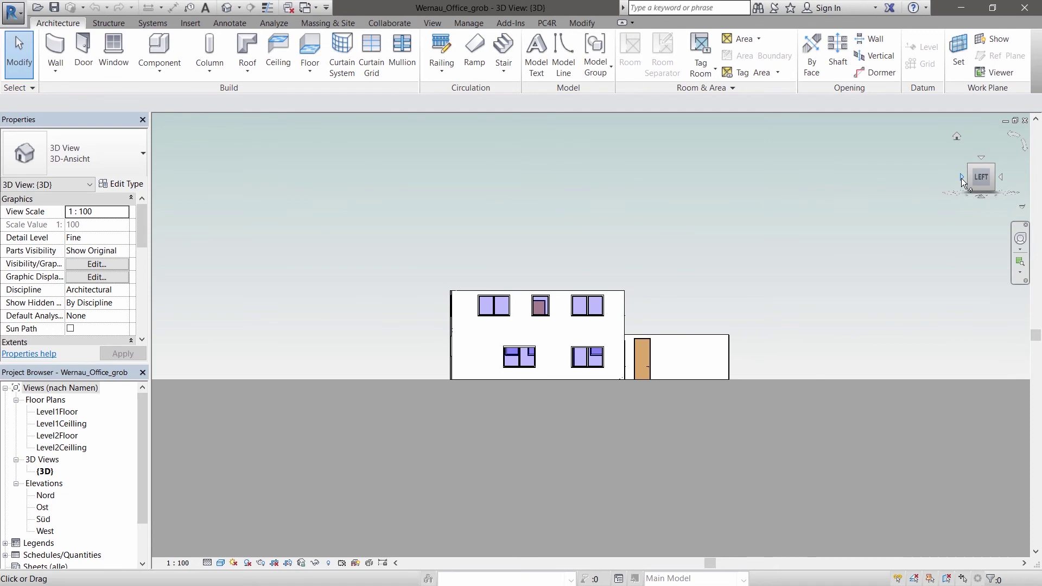
{"action": "left_click", "coordinate": [962, 178]}
{"action": "left_click", "coordinate": [962, 178]}
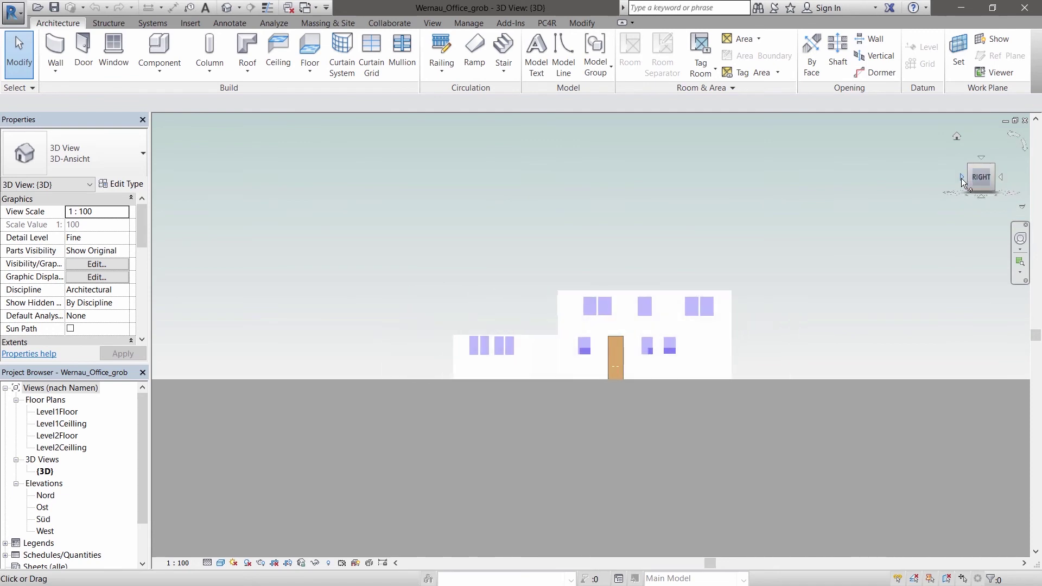
{"action": "left_click", "coordinate": [994, 164]}
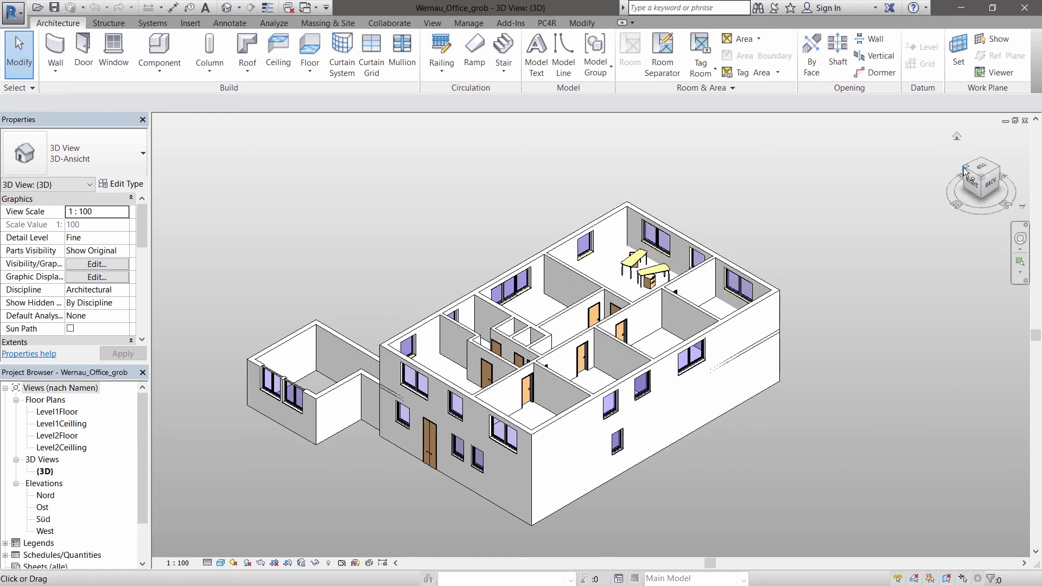
{"action": "left_click_drag", "start_coordinate": [977, 179], "coordinate": [1021, 171]}
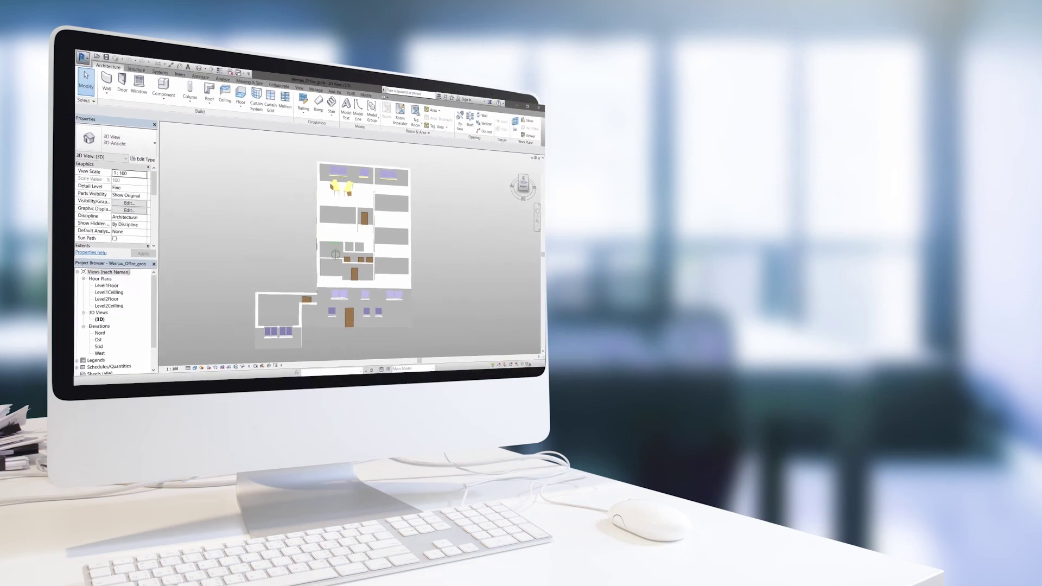